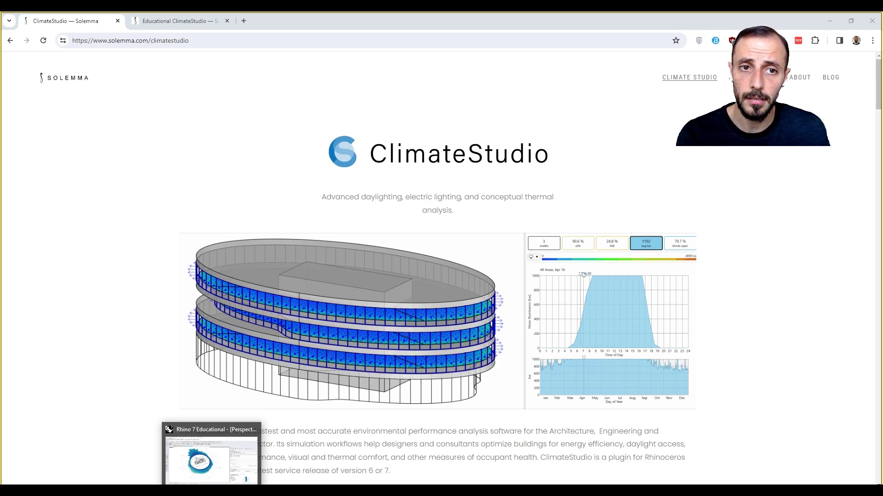
Bring Rhino forward, glance at the sun path and wind rose, then show the Diurnal Avg chart.
{"action": "left_click", "coordinate": [211, 458]}
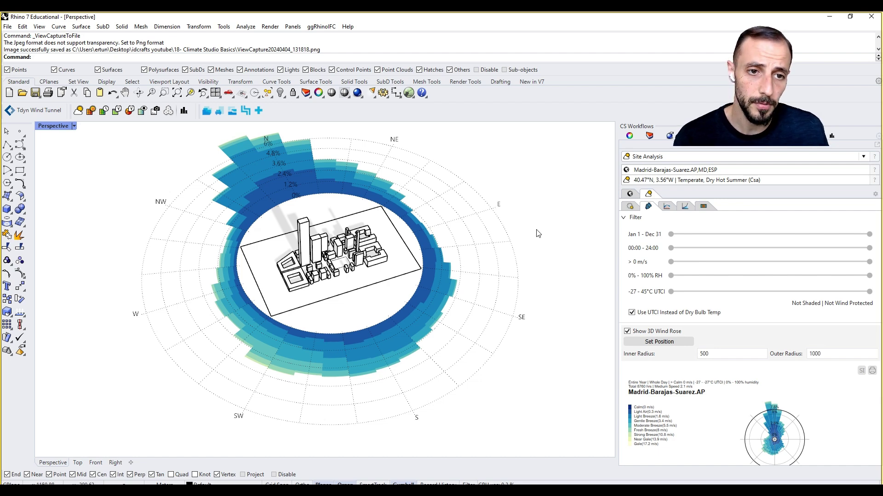
{"action": "left_click", "coordinate": [629, 208]}
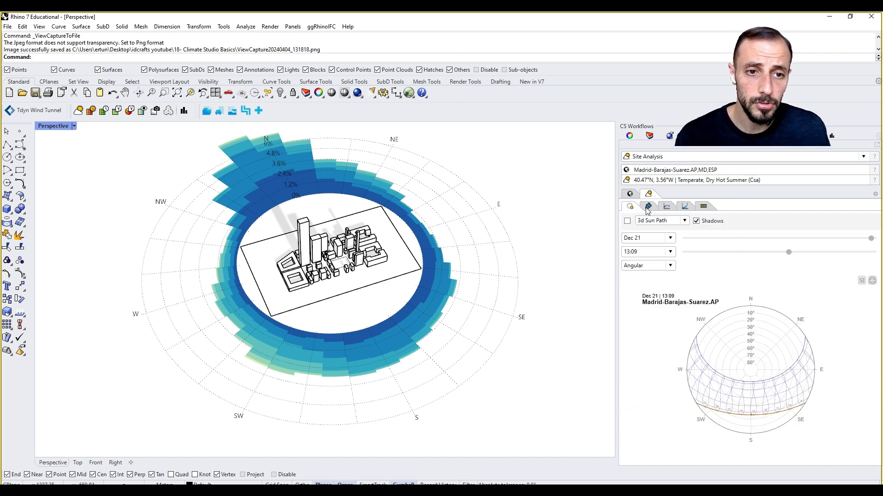
{"action": "left_click", "coordinate": [648, 208]}
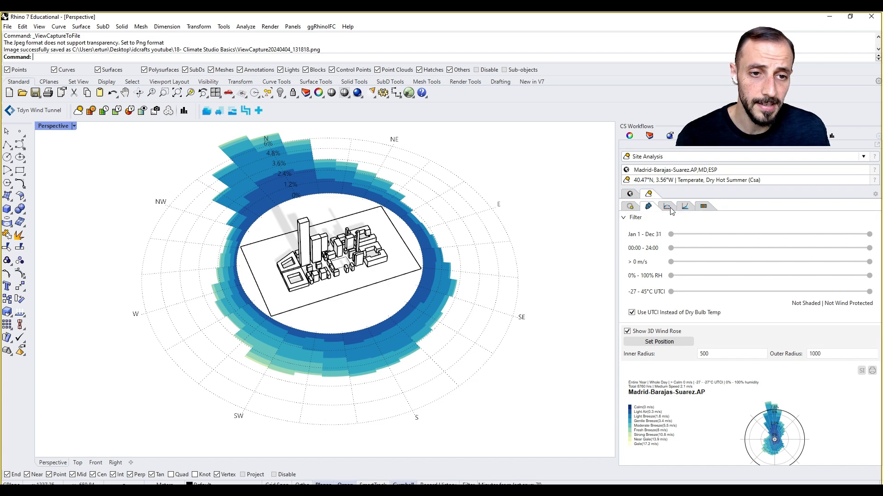
{"action": "left_click", "coordinate": [668, 207]}
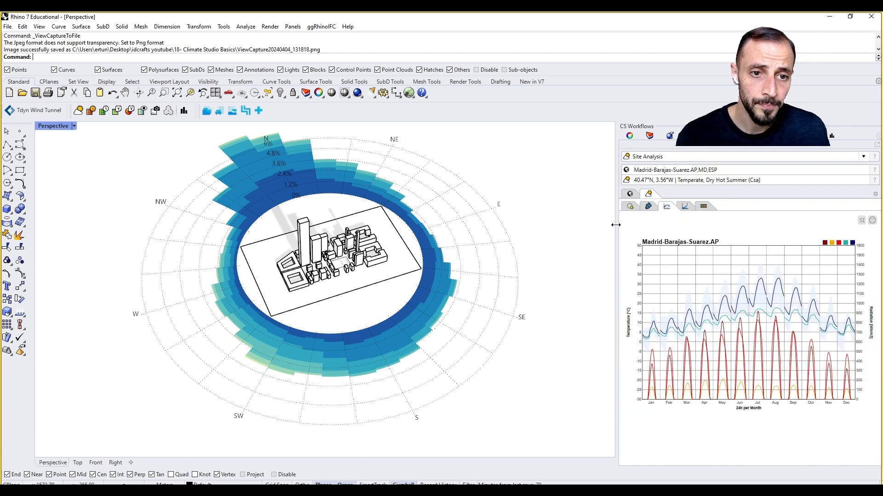
Widen the ClimateStudio side panel so the Madrid diurnal chart fills more space.
{"action": "left_click_drag", "start_coordinate": [615, 225], "coordinate": [542, 224]}
{"action": "left_click_drag", "start_coordinate": [466, 224], "coordinate": [466, 225]}
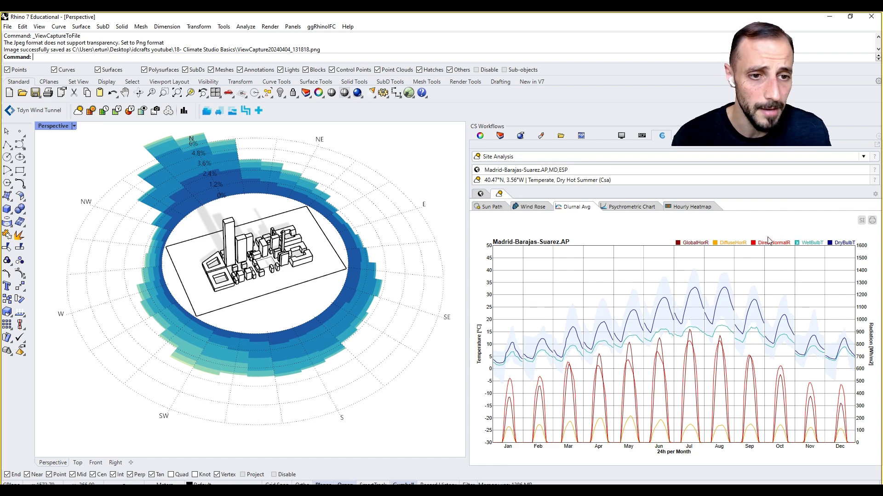
Toggle the GlobalHorR and DiffuseHorR curves off and back on in the chart.
{"action": "left_click", "coordinate": [679, 246]}
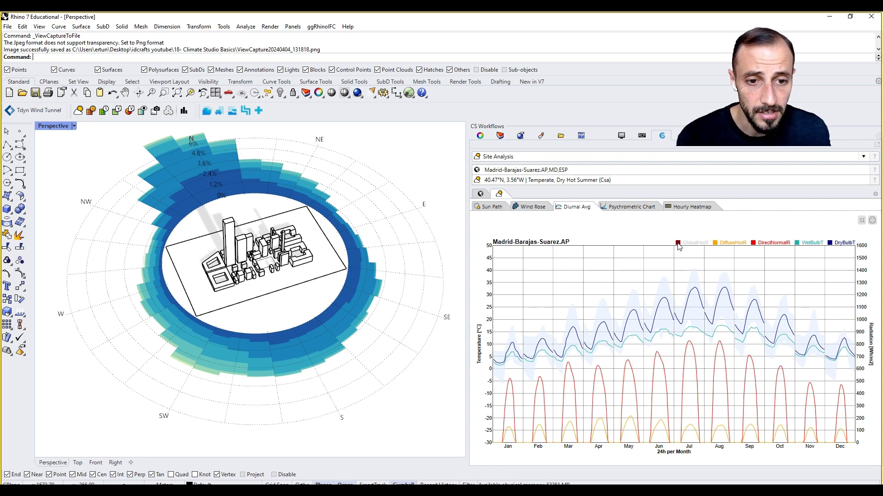
{"action": "left_click", "coordinate": [679, 246]}
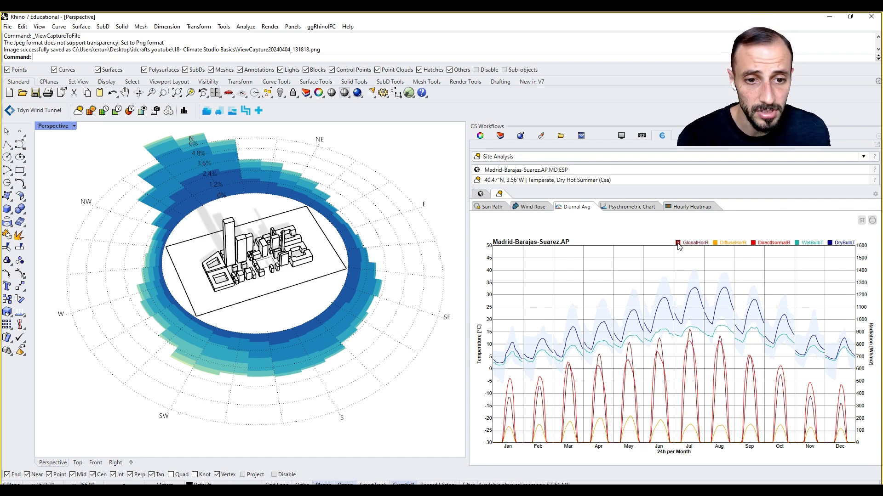
{"action": "left_click", "coordinate": [715, 246]}
{"action": "left_click", "coordinate": [716, 246]}
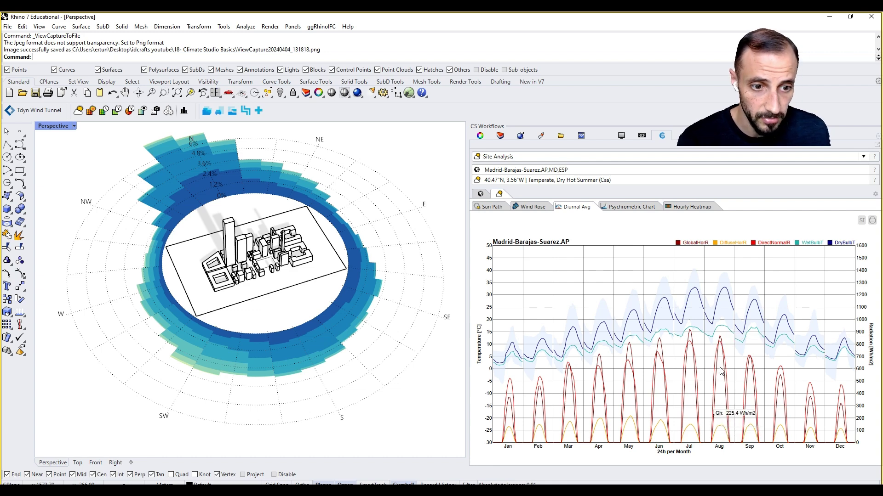
{"action": "left_click", "coordinate": [635, 210]}
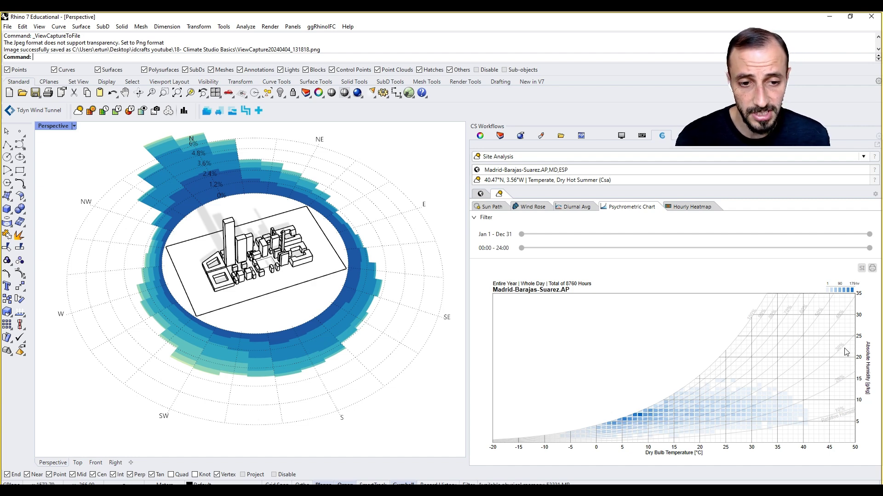
{"action": "mouse_move", "coordinate": [642, 417]}
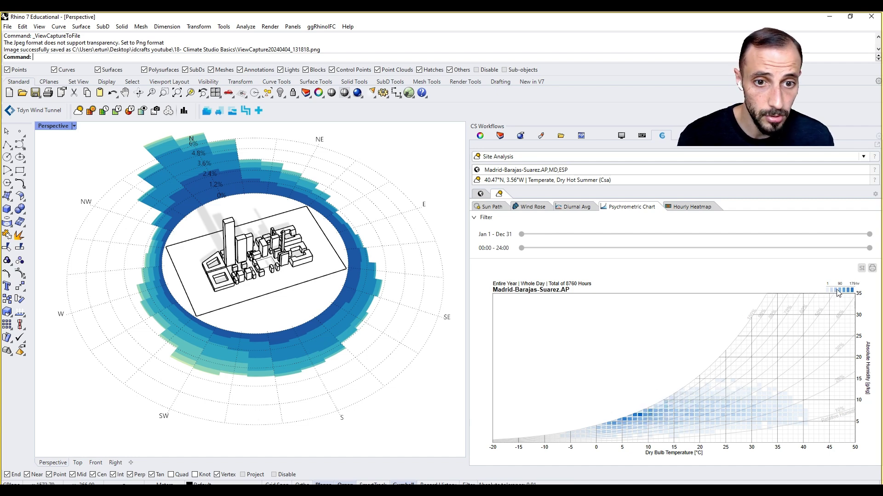
{"action": "mouse_move", "coordinate": [525, 249]}
{"action": "left_mouse_down"}
{"action": "mouse_move", "coordinate": [633, 249]}
{"action": "mouse_move", "coordinate": [517, 255]}
{"action": "left_mouse_up"}
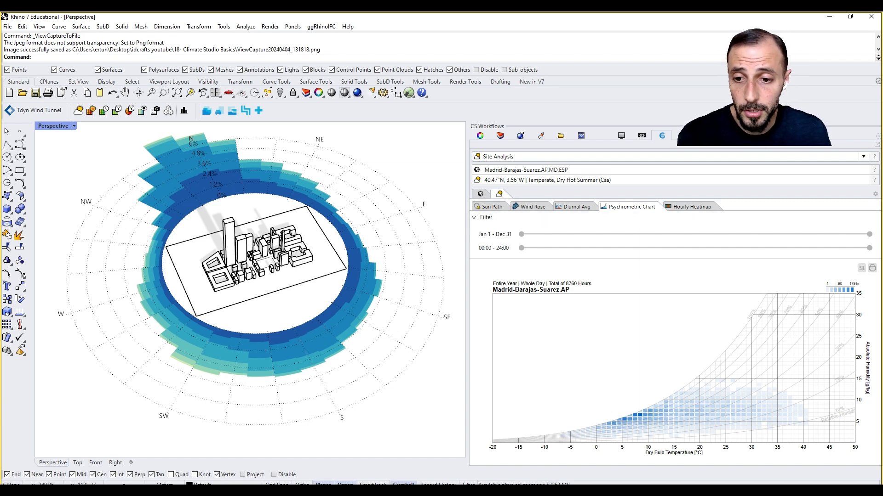
Open the ClimateStudio documentation in a new tab and go to its Site Analysis page.
{"action": "key", "text": "alt+Tab"}
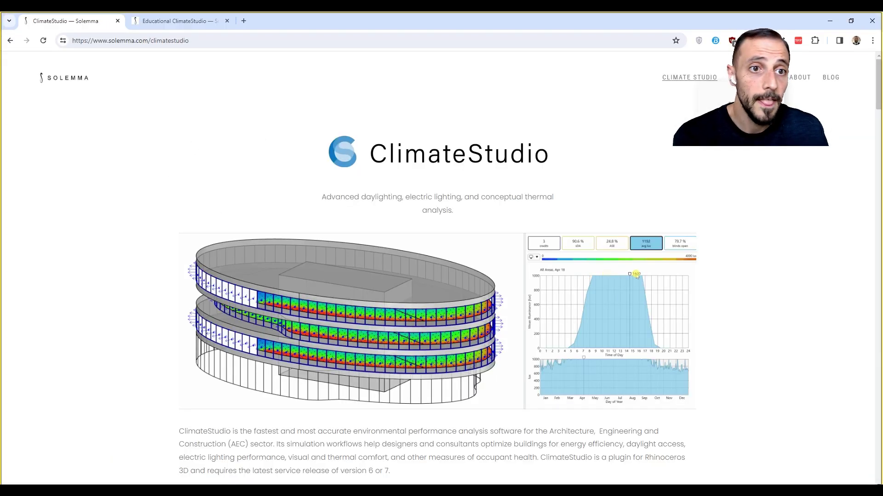
{"action": "middle_click", "coordinate": [740, 104]}
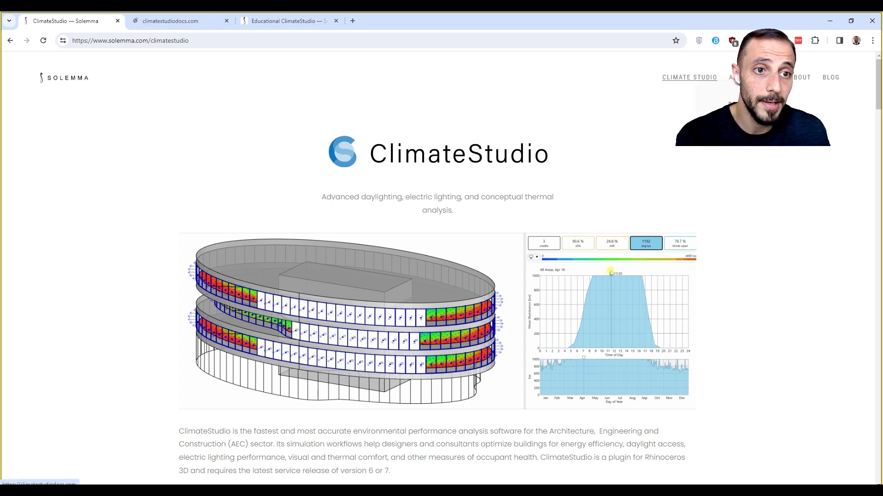
{"action": "left_click", "coordinate": [151, 21]}
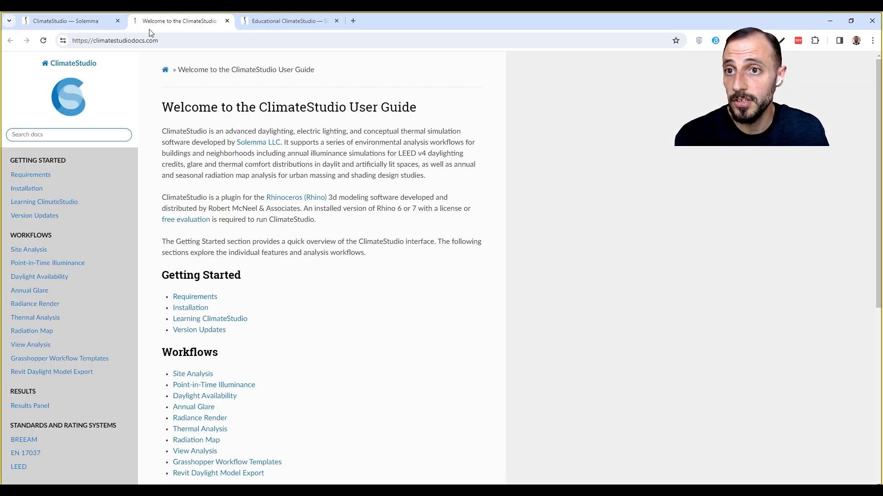
{"action": "left_click", "coordinate": [25, 251]}
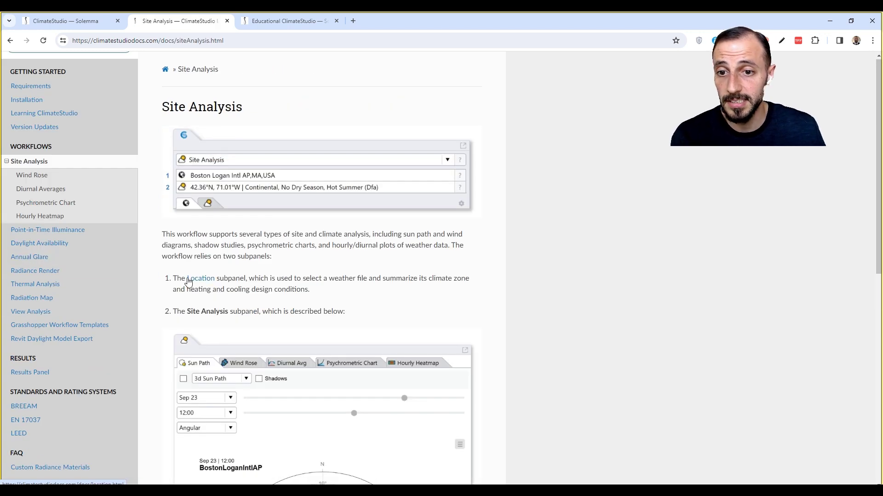
Browse the Psychrometric Chart page, then open the Hourly Heatmap page.
{"action": "scroll", "coordinate": [188, 282], "scroll_direction": "down", "scroll_amount": 7}
{"action": "left_click", "coordinate": [202, 373]}
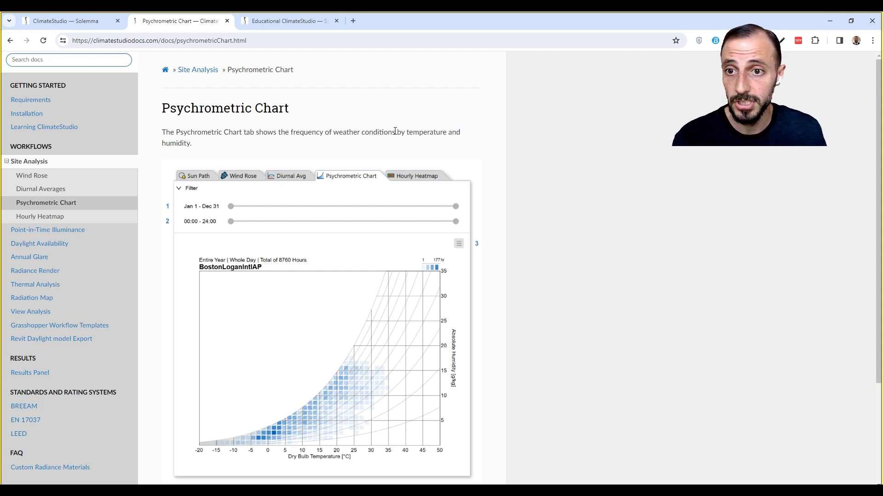
{"action": "scroll", "coordinate": [395, 134], "scroll_direction": "down", "scroll_amount": 3}
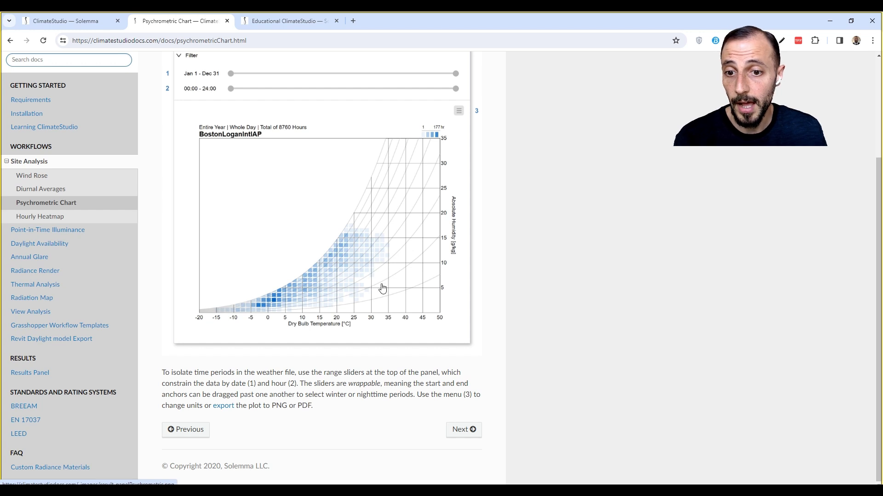
{"action": "scroll", "coordinate": [374, 290], "scroll_direction": "up", "scroll_amount": 1}
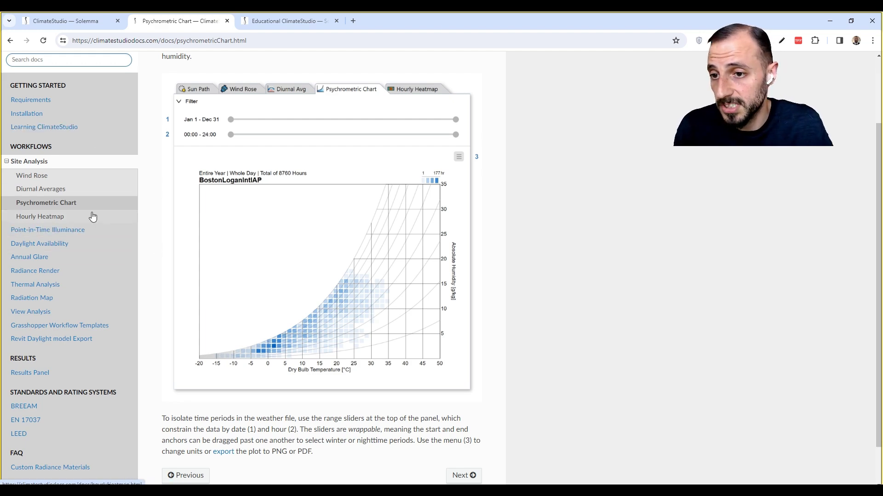
{"action": "left_click", "coordinate": [79, 218]}
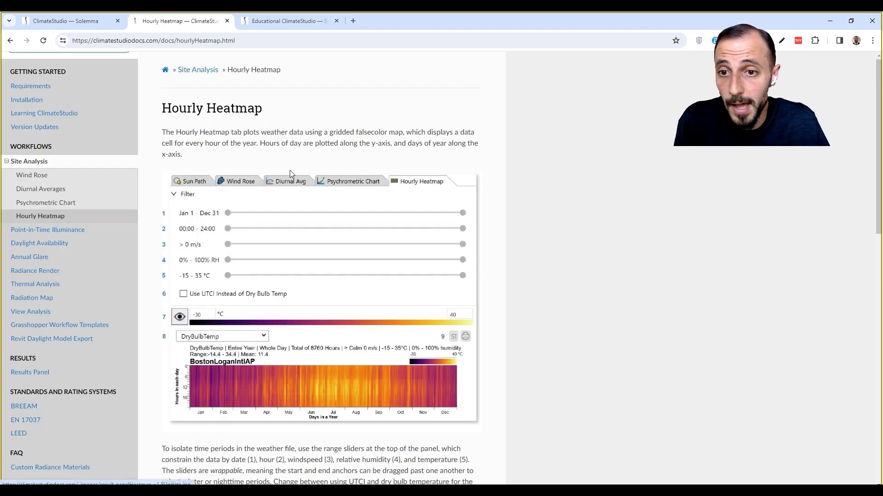
Back in Rhino, show the Hourly Heatmap plotting WetBulbTemp.
{"action": "key", "text": "alt+Tab"}
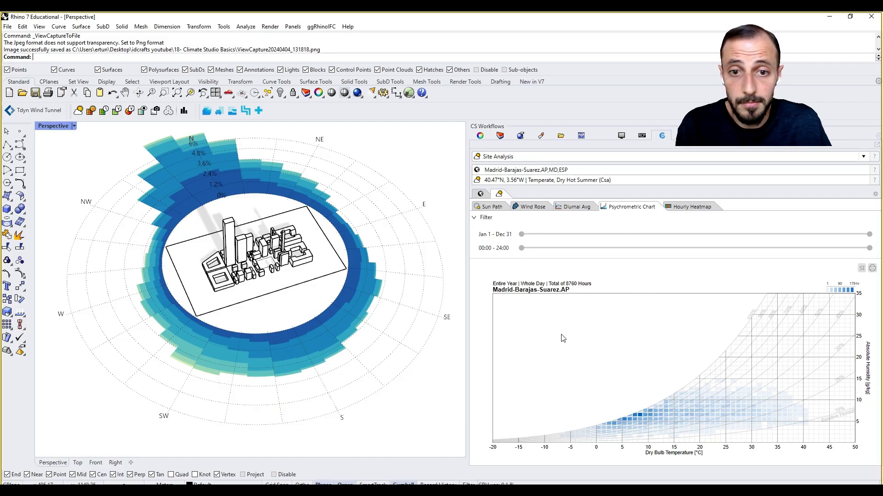
{"action": "left_click", "coordinate": [675, 208]}
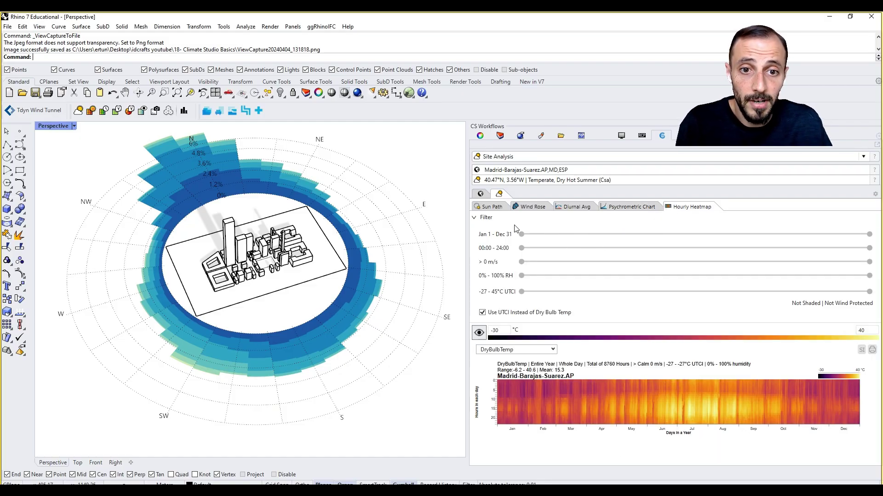
{"action": "left_click", "coordinate": [532, 350]}
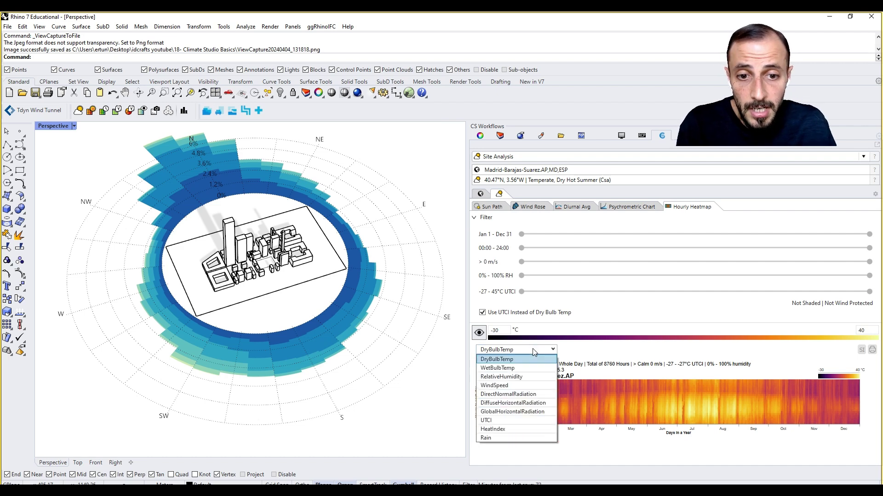
{"action": "left_click", "coordinate": [522, 368]}
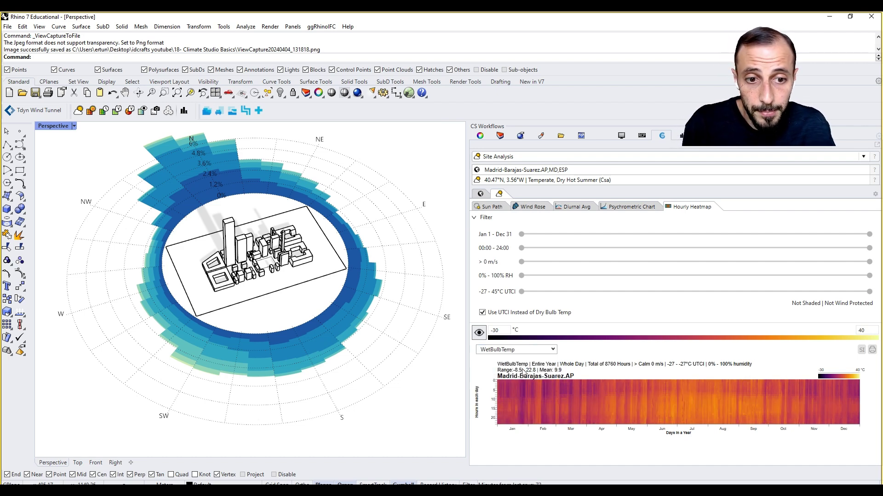
Cycle the heatmap through RelativeHumidity, WindSpeed and Rain.
{"action": "left_click", "coordinate": [535, 350]}
{"action": "left_click", "coordinate": [533, 376]}
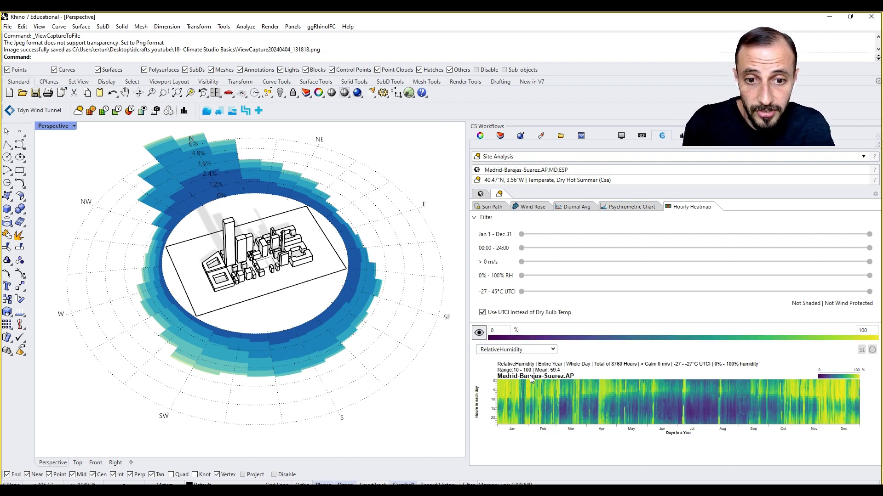
{"action": "left_click", "coordinate": [540, 352]}
{"action": "left_click", "coordinate": [529, 385]}
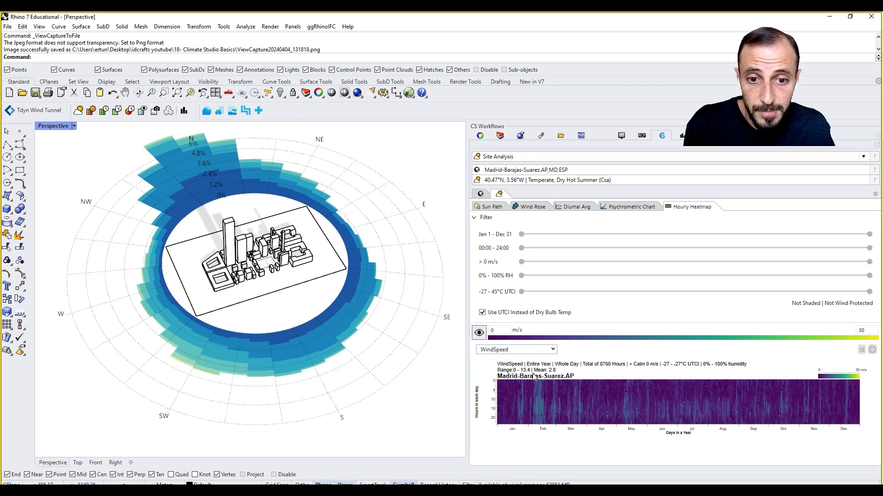
{"action": "left_click", "coordinate": [538, 350]}
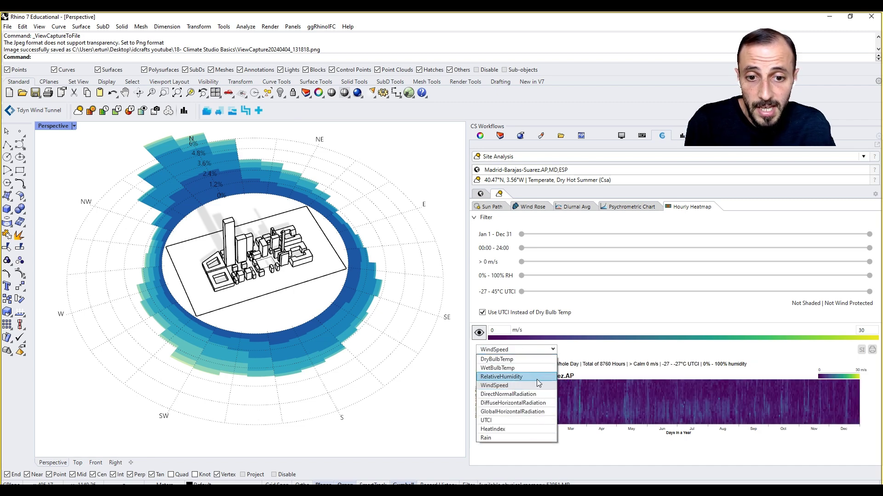
{"action": "left_click", "coordinate": [521, 438]}
{"action": "left_click", "coordinate": [538, 351]}
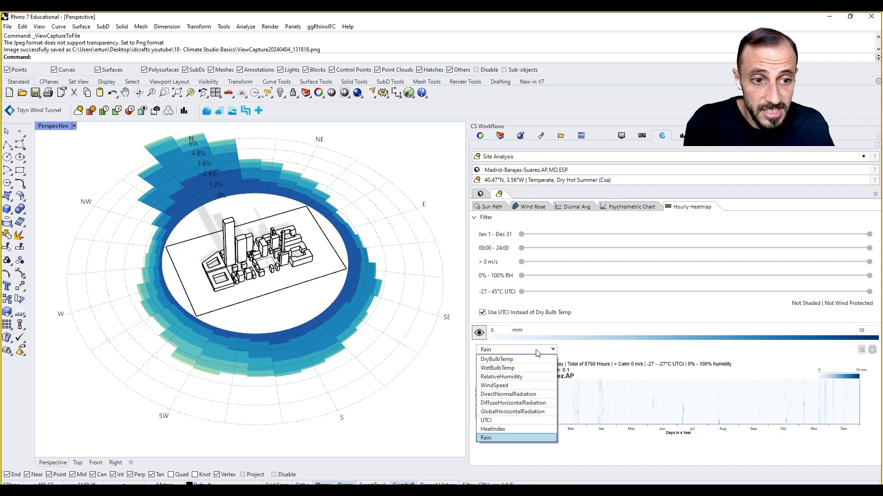
Plot UTCI on the heatmap and try narrowing the date range and wind-above-8 m/s filters.
{"action": "left_click", "coordinate": [520, 420]}
{"action": "mouse_move", "coordinate": [611, 372]}
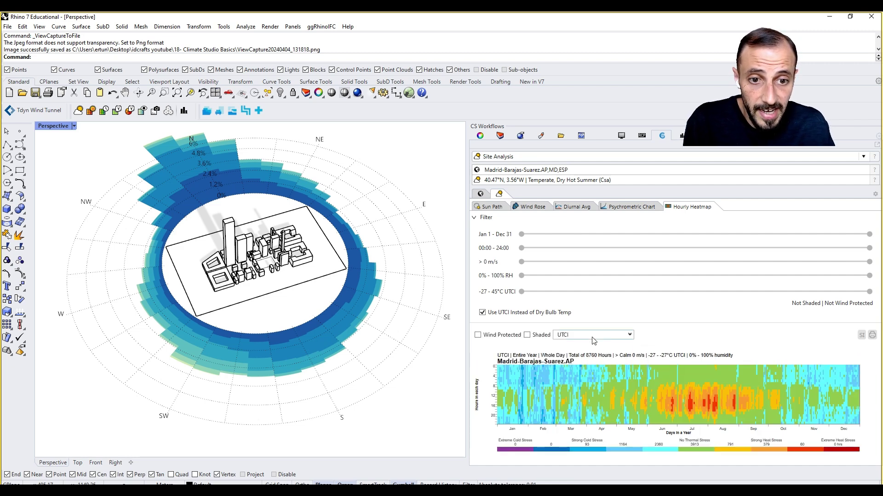
{"action": "mouse_move", "coordinate": [521, 234]}
{"action": "left_mouse_down"}
{"action": "mouse_move", "coordinate": [631, 237]}
{"action": "mouse_move", "coordinate": [518, 246]}
{"action": "mouse_move", "coordinate": [637, 248]}
{"action": "mouse_move", "coordinate": [522, 249]}
{"action": "left_mouse_up"}
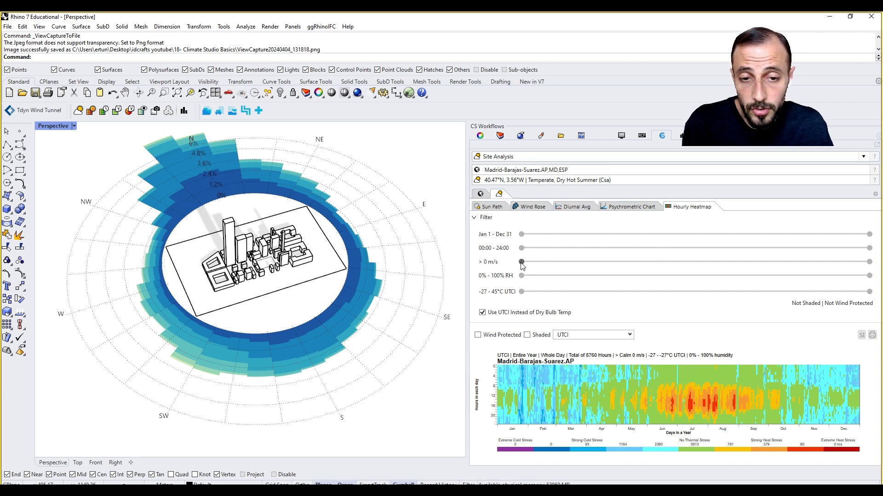
{"action": "left_click_drag", "start_coordinate": [522, 262], "coordinate": [513, 288]}
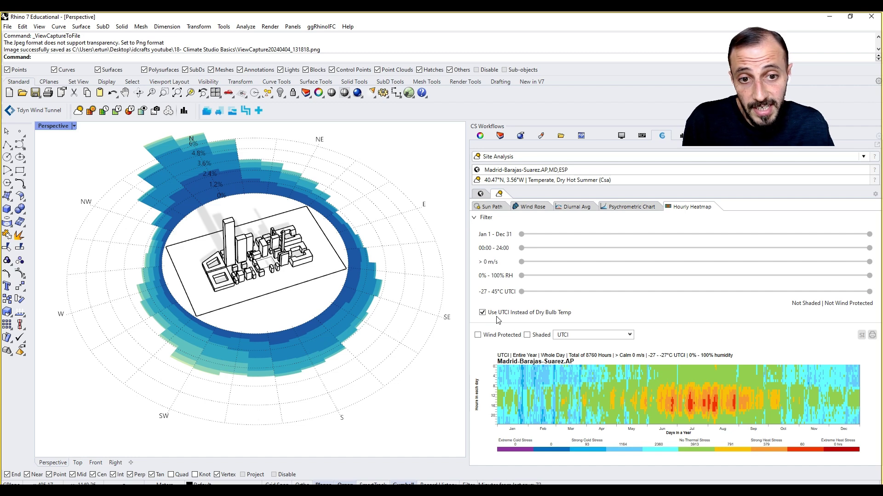
Test the temperature filter at about 15 °C, then restore it to -7 to 41 °C.
{"action": "left_click", "coordinate": [482, 313]}
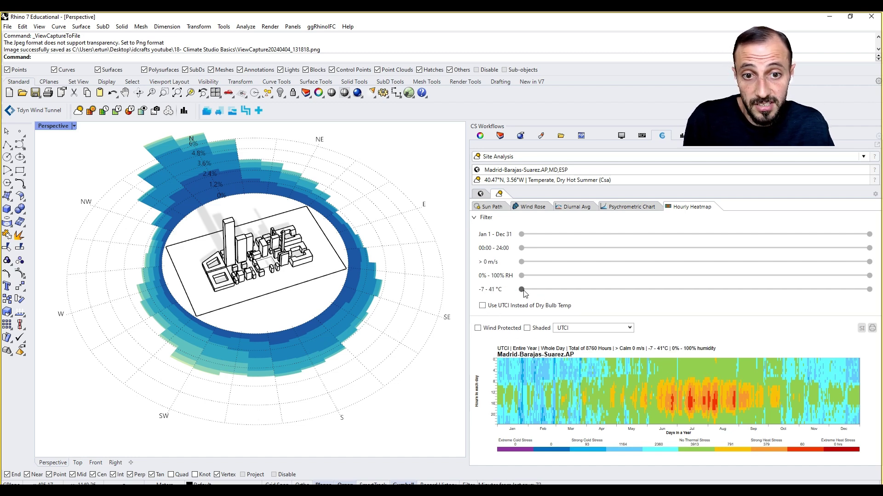
{"action": "left_click_drag", "start_coordinate": [522, 290], "coordinate": [681, 303]}
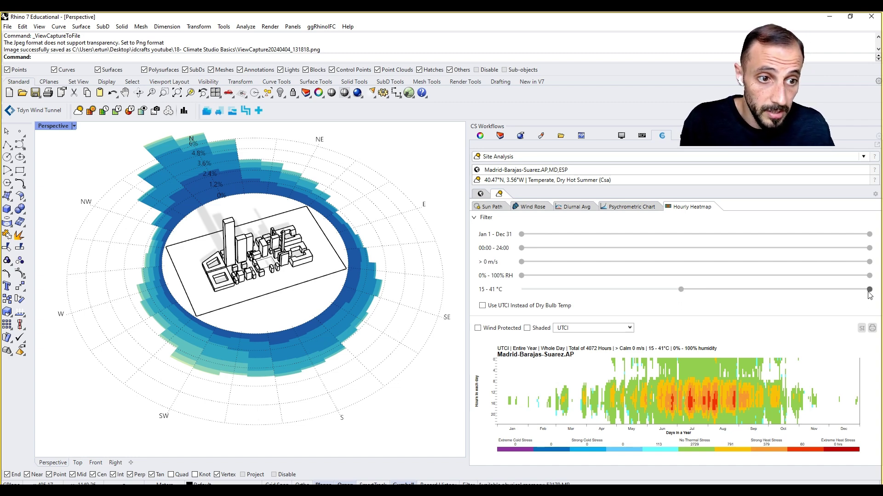
{"action": "left_click_drag", "start_coordinate": [870, 293], "coordinate": [775, 299]}
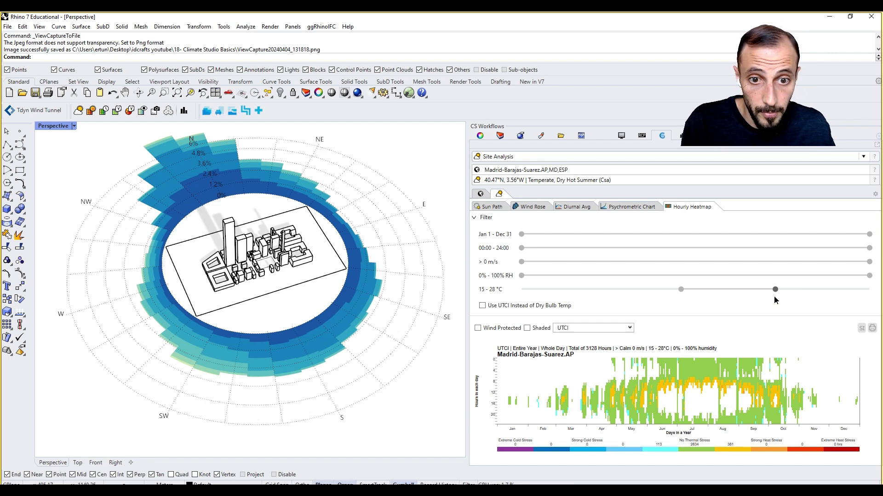
{"action": "left_click_drag", "start_coordinate": [775, 290], "coordinate": [869, 290]}
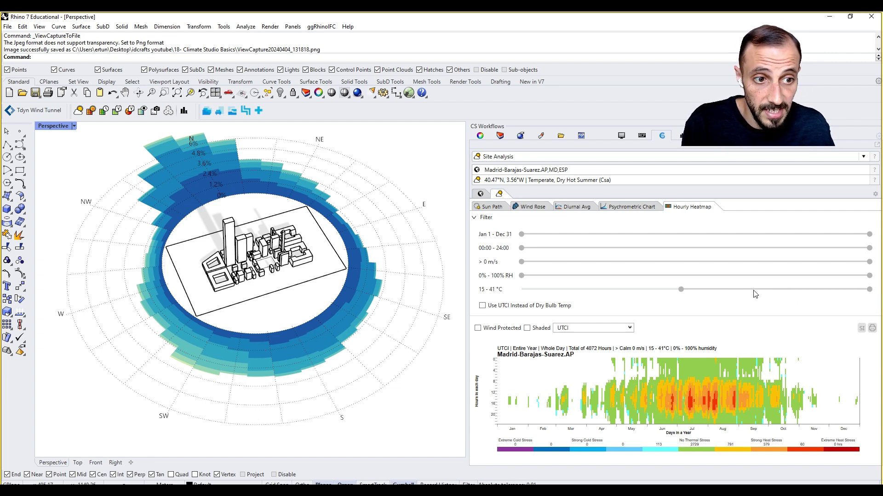
{"action": "left_click_drag", "start_coordinate": [679, 290], "coordinate": [521, 290]}
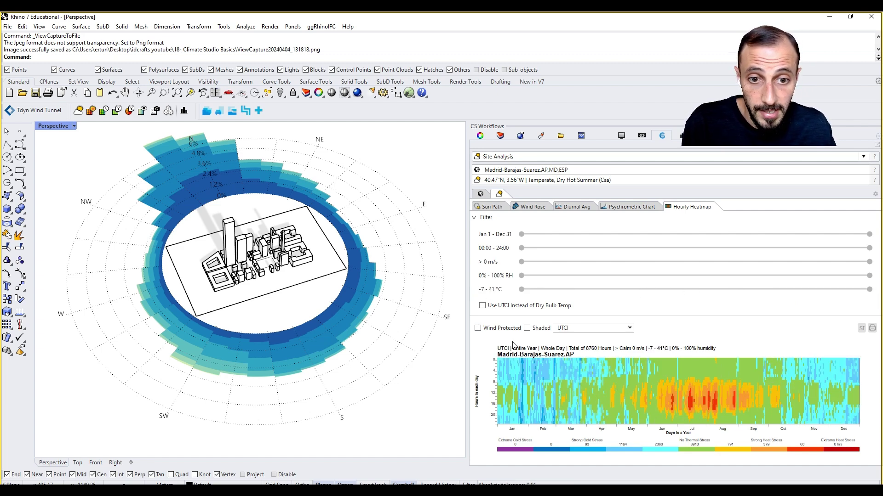
{"action": "left_click", "coordinate": [581, 329]}
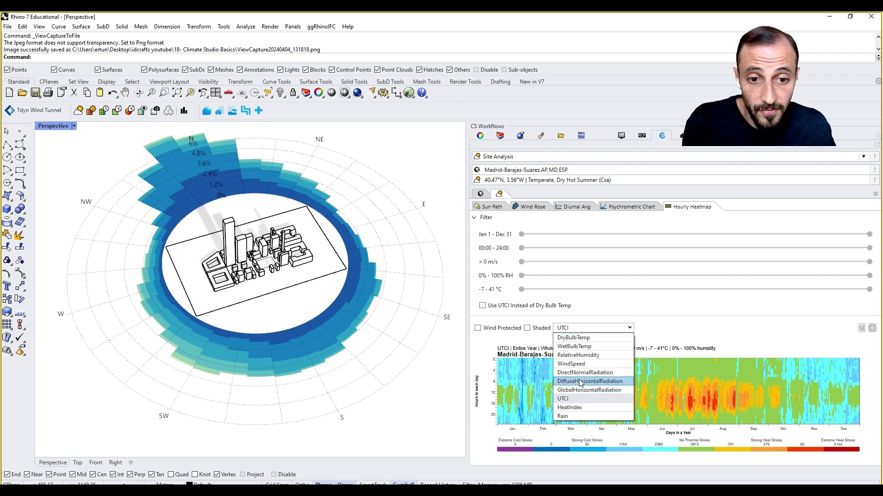
Plot DryBulbTemp on the heatmap and widen the 3D viewport beside the panel.
{"action": "left_click", "coordinate": [587, 338]}
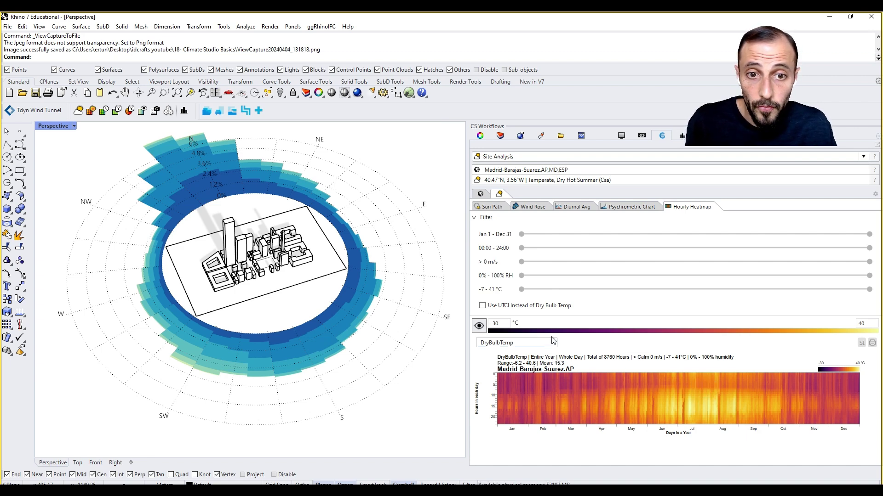
{"action": "left_click_drag", "start_coordinate": [466, 233], "coordinate": [619, 238]}
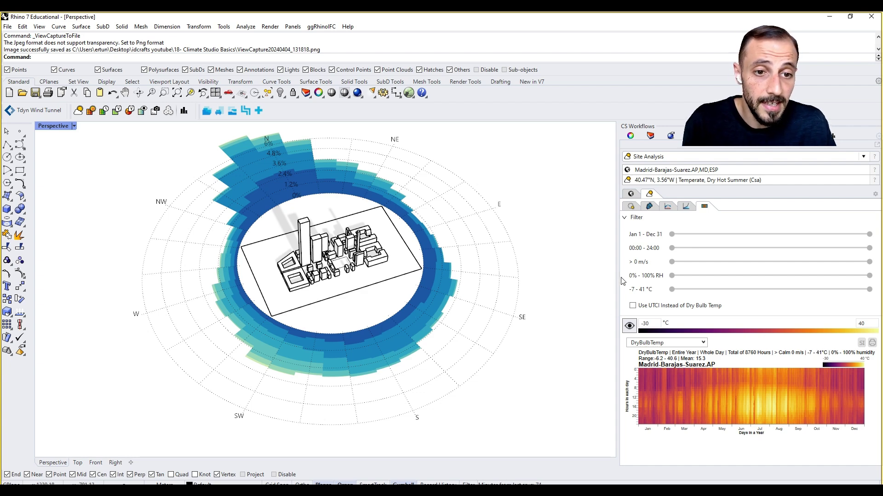
Try WetBulbTemp, then return the heatmap to DryBulbTemp and open its Edit falsecolor dialog.
{"action": "left_click_drag", "start_coordinate": [592, 278], "coordinate": [512, 281]}
{"action": "left_click", "coordinate": [561, 343]}
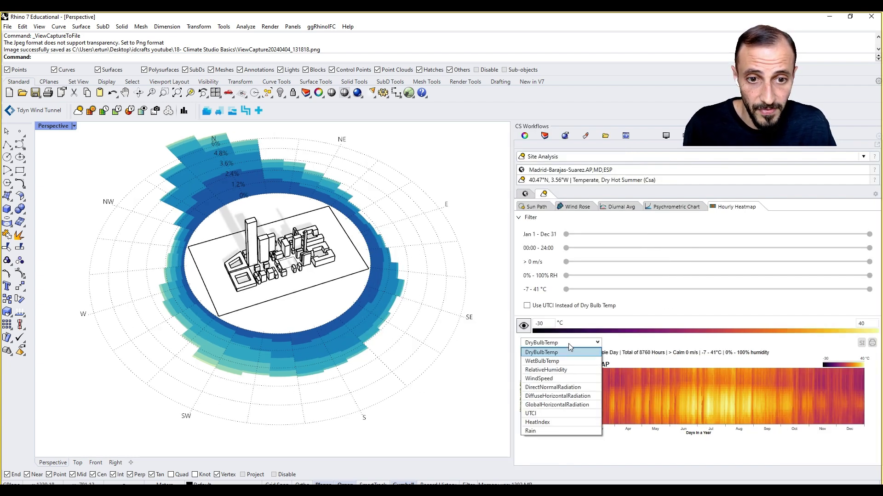
{"action": "left_click", "coordinate": [559, 368]}
{"action": "left_click", "coordinate": [523, 325]}
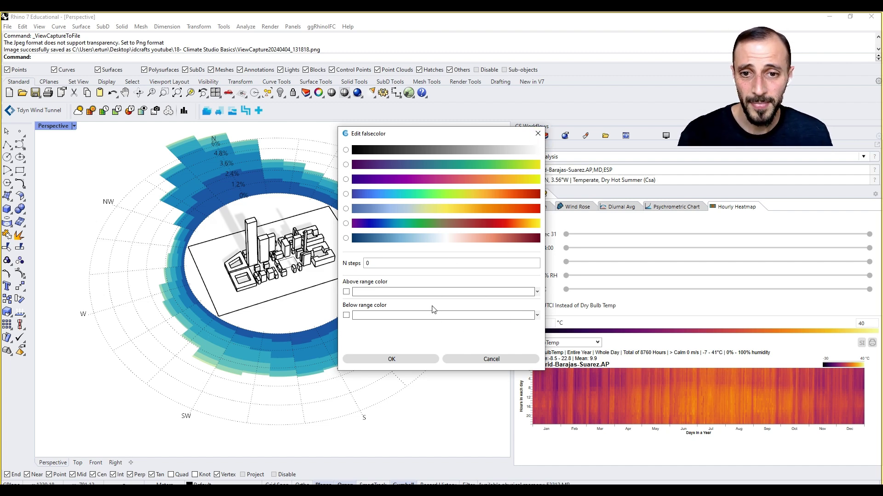
{"action": "left_click", "coordinate": [538, 134]}
{"action": "left_click", "coordinate": [579, 342]}
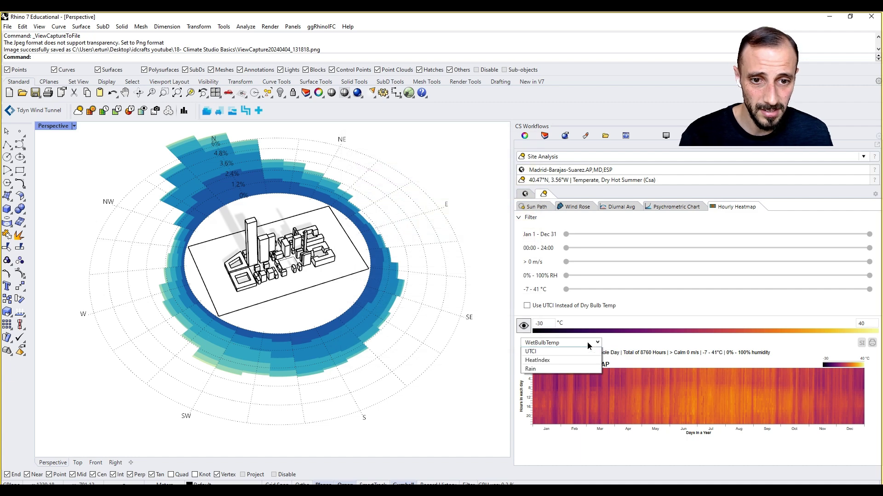
{"action": "left_click", "coordinate": [570, 350]}
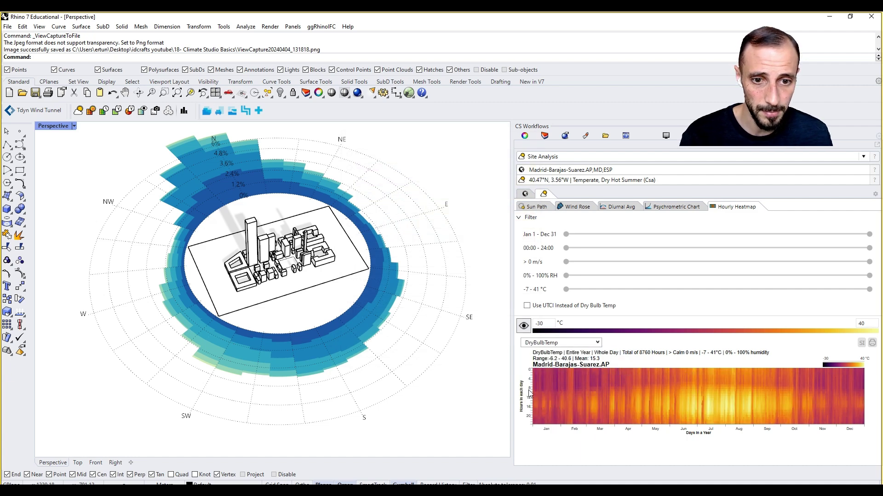
{"action": "left_click", "coordinate": [523, 326]}
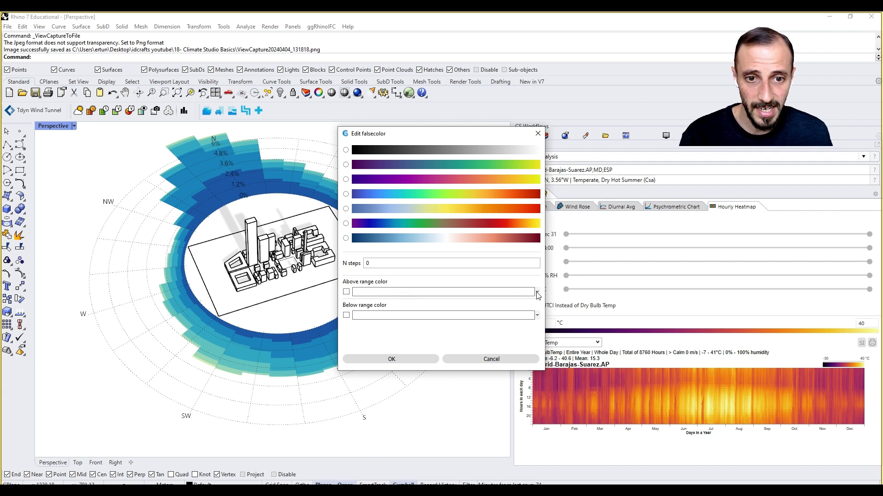
Enable Above range color and set it to blue.
{"action": "left_click", "coordinate": [346, 292]}
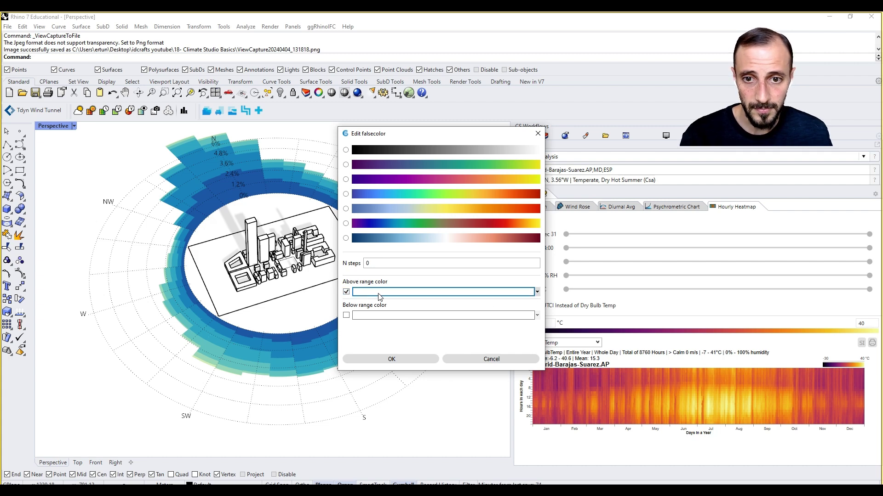
{"action": "left_click", "coordinate": [536, 292]}
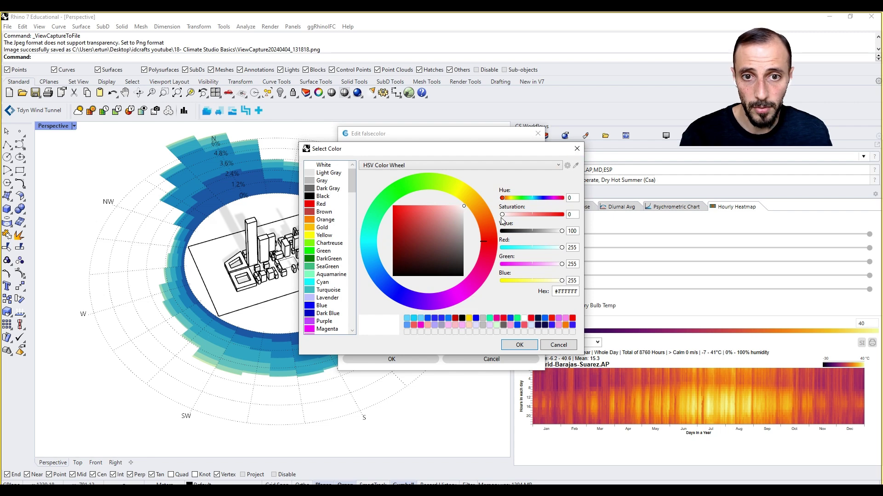
{"action": "left_click_drag", "start_coordinate": [443, 310], "coordinate": [389, 291]}
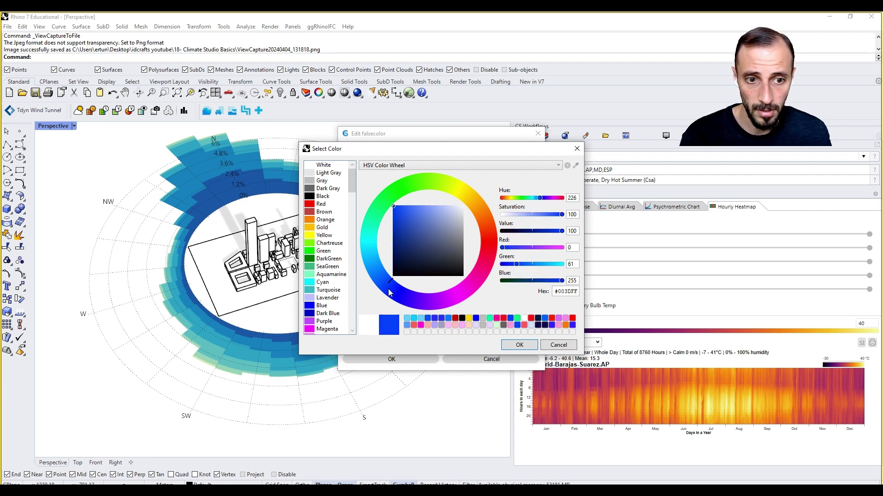
{"action": "left_click", "coordinate": [526, 346]}
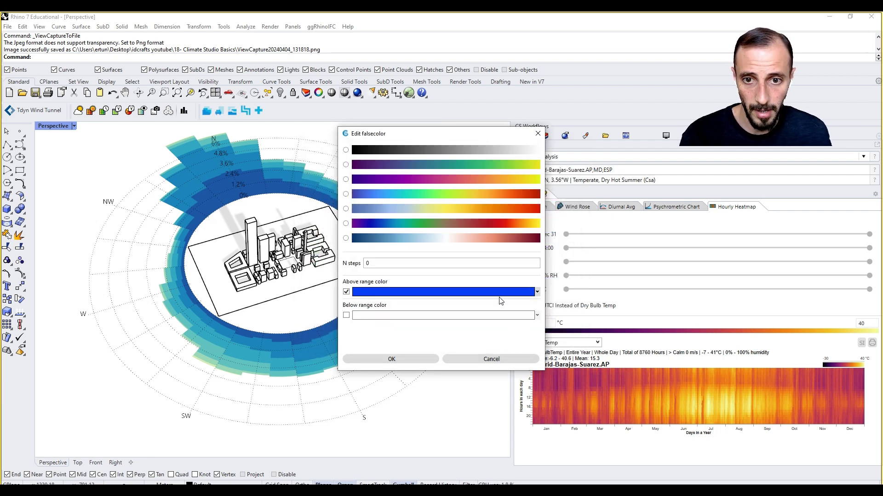
Enable Below range color, set it to white, and apply the falsecolor settings.
{"action": "left_click", "coordinate": [346, 315]}
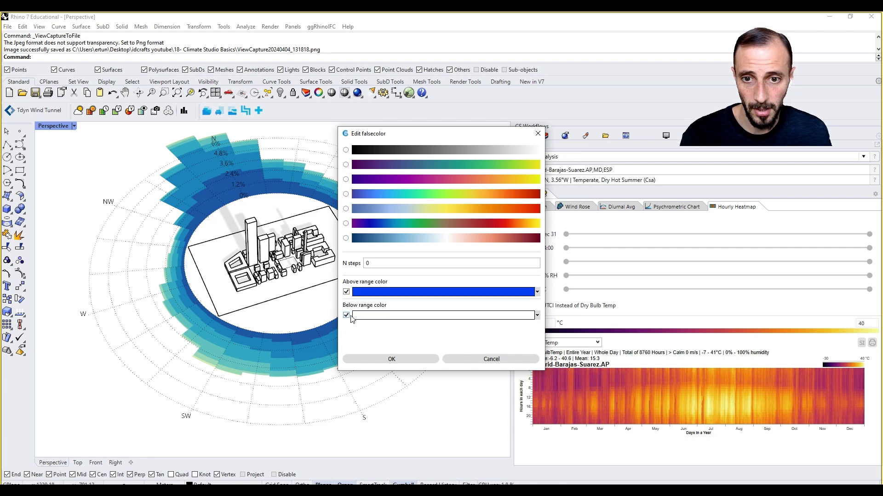
{"action": "left_click", "coordinate": [538, 316]}
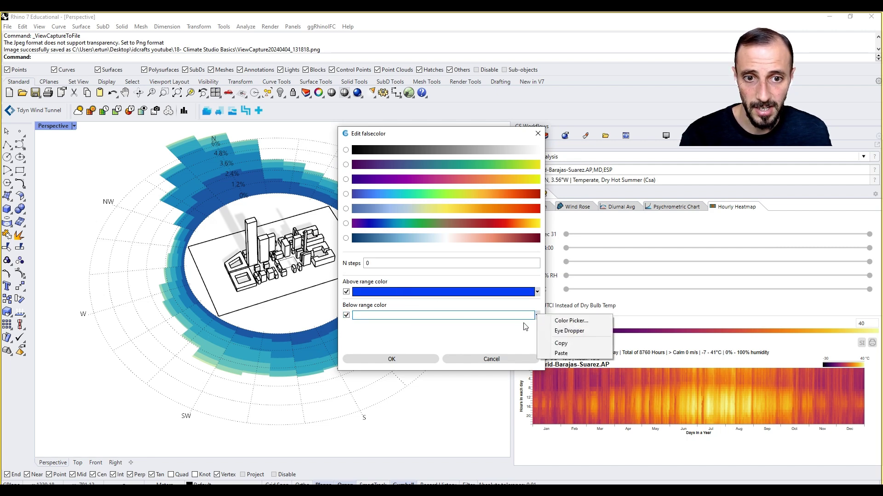
{"action": "left_click", "coordinate": [563, 320]}
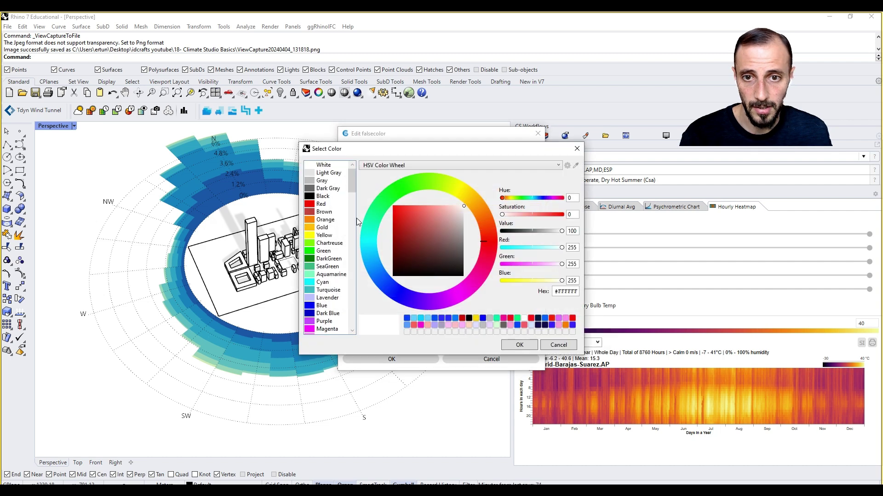
{"action": "left_click", "coordinate": [333, 166]}
{"action": "left_click", "coordinate": [520, 345]}
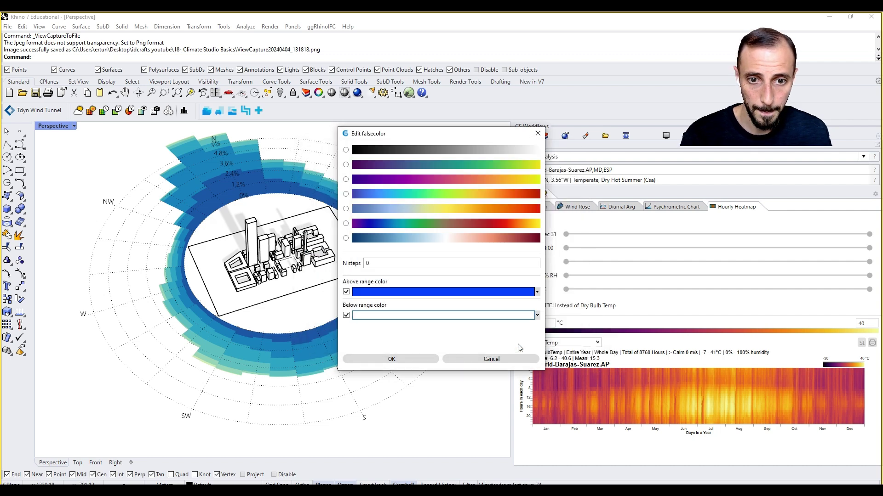
{"action": "left_click", "coordinate": [444, 317]}
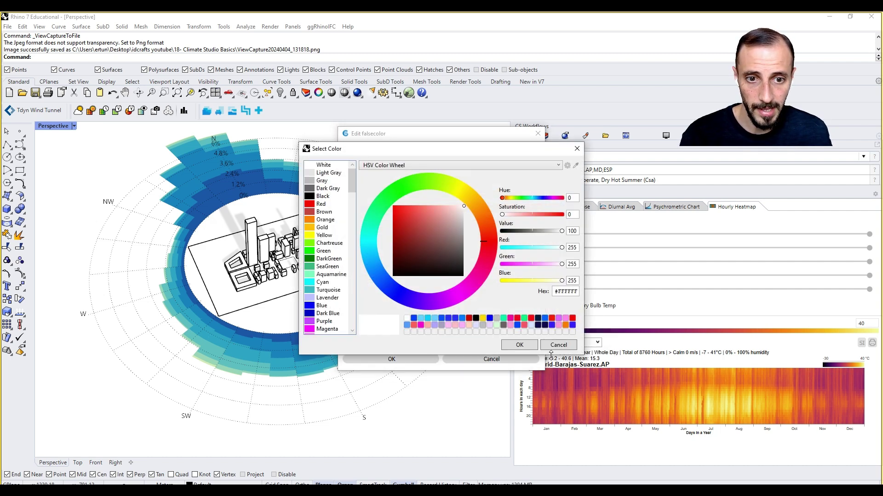
{"action": "left_click", "coordinate": [524, 346]}
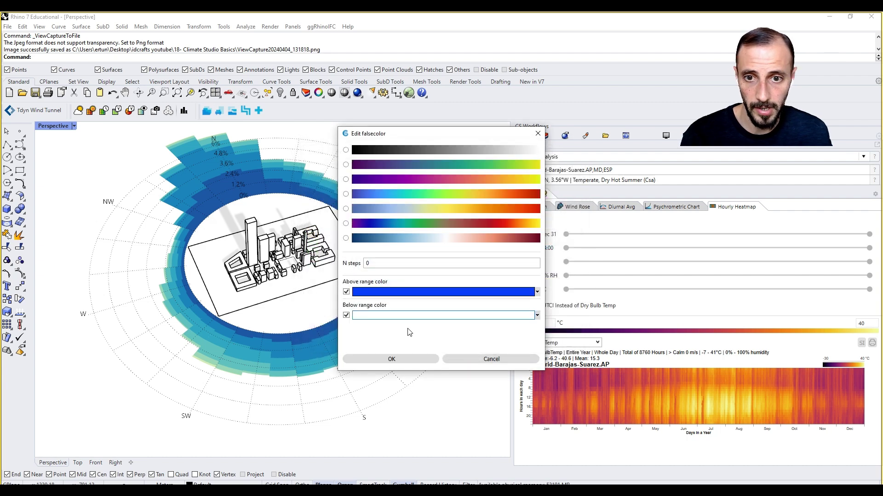
{"action": "left_click", "coordinate": [392, 359]}
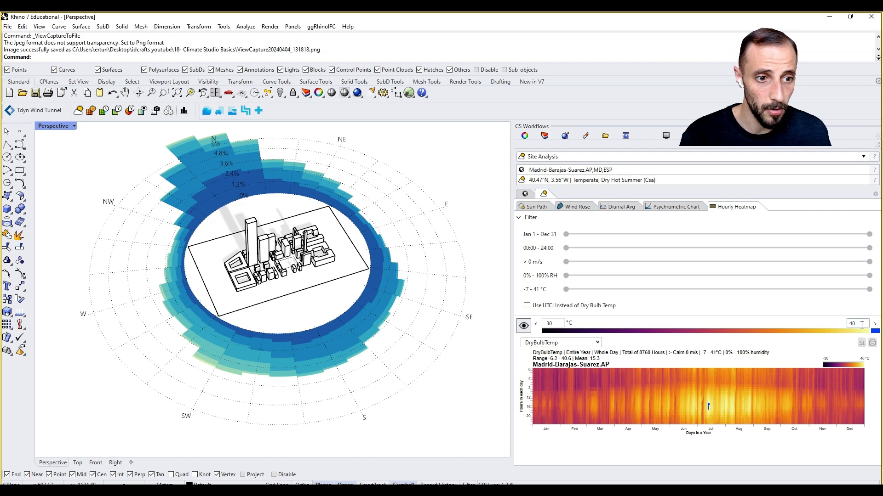
Set the dry-bulb colour scale maximum to 30 °C and minimum to 0 °C.
{"action": "left_click_drag", "start_coordinate": [862, 325], "coordinate": [844, 328]}
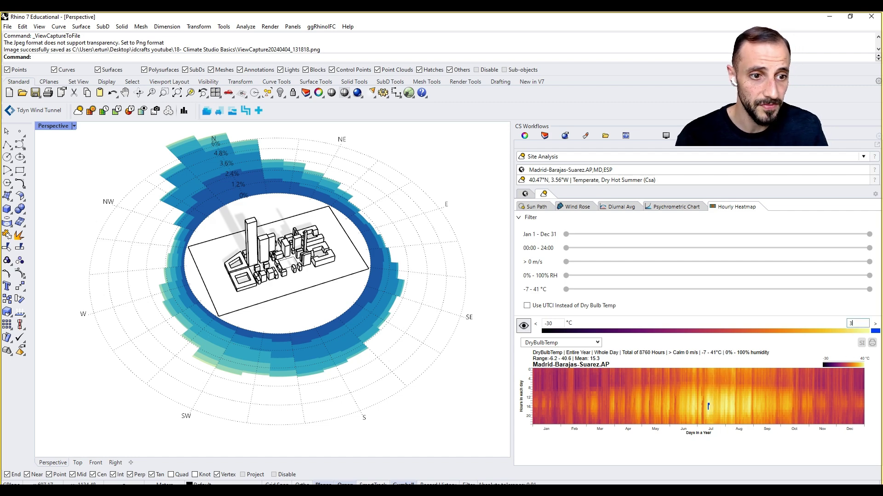
{"action": "type", "text": "30"}
{"action": "key", "text": "Tab"}
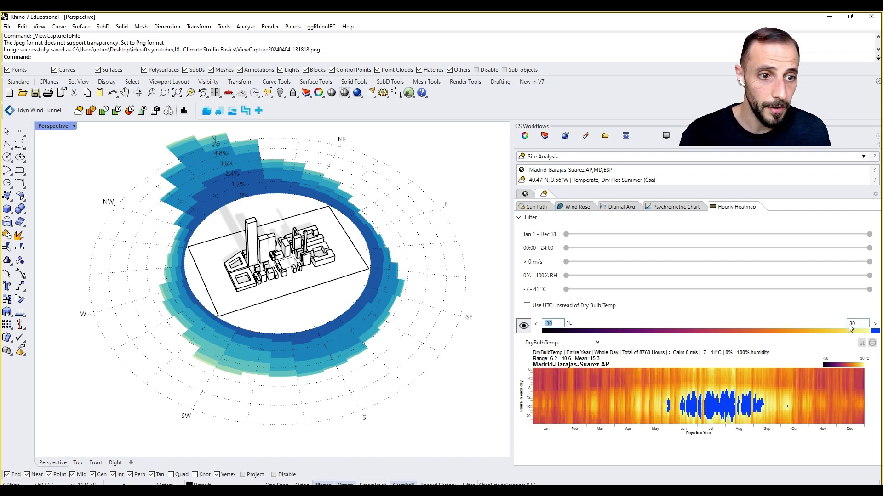
{"action": "left_click_drag", "start_coordinate": [561, 323], "coordinate": [539, 325]}
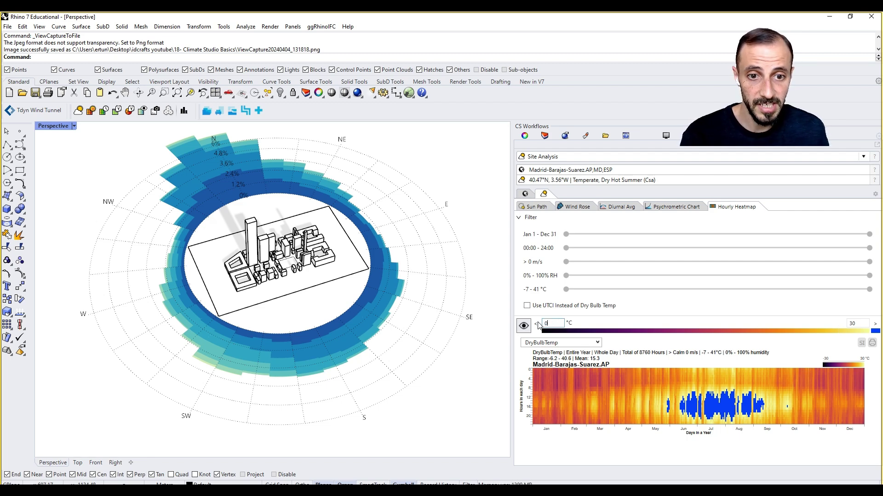
{"action": "key", "text": "Tab"}
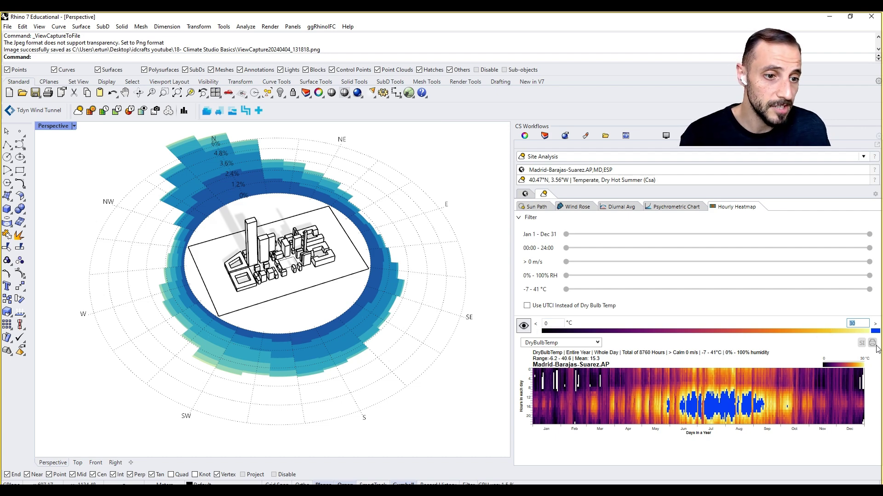
Plot WetBulbTemp in the heatmap (-8.5 to 22.8 °C, mean 9.9) and narrow the viewport slightly.
{"action": "left_click", "coordinate": [584, 342]}
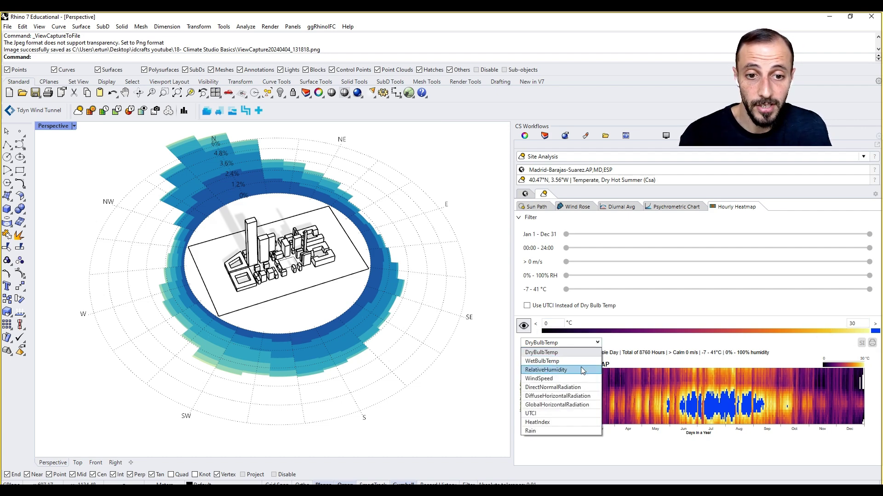
{"action": "left_click", "coordinate": [583, 360]}
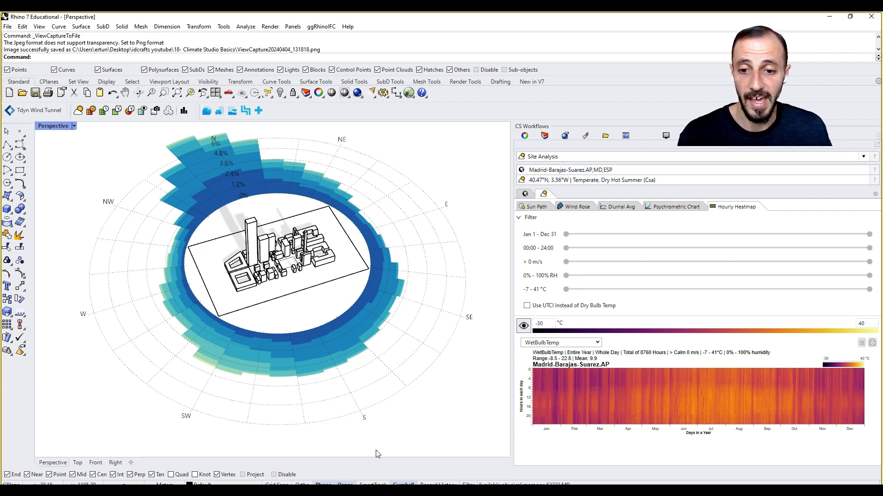
{"action": "left_click_drag", "start_coordinate": [512, 295], "coordinate": [499, 294]}
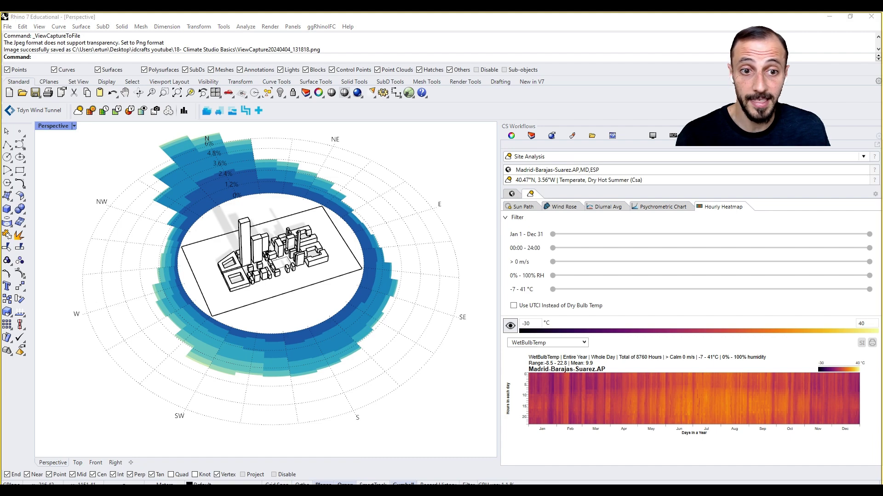